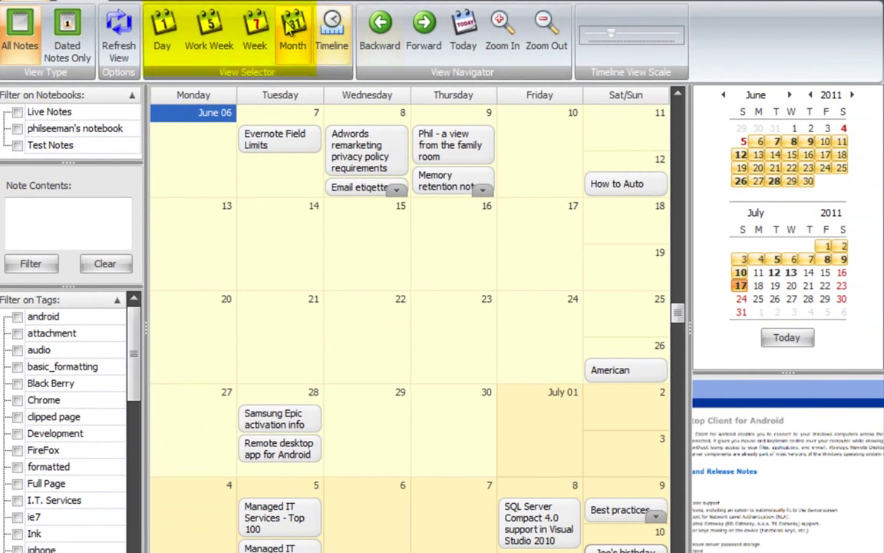
# - Switch the calendar from Month to Week, Work Week and Day view in turn
pyautogui.click(259, 34)
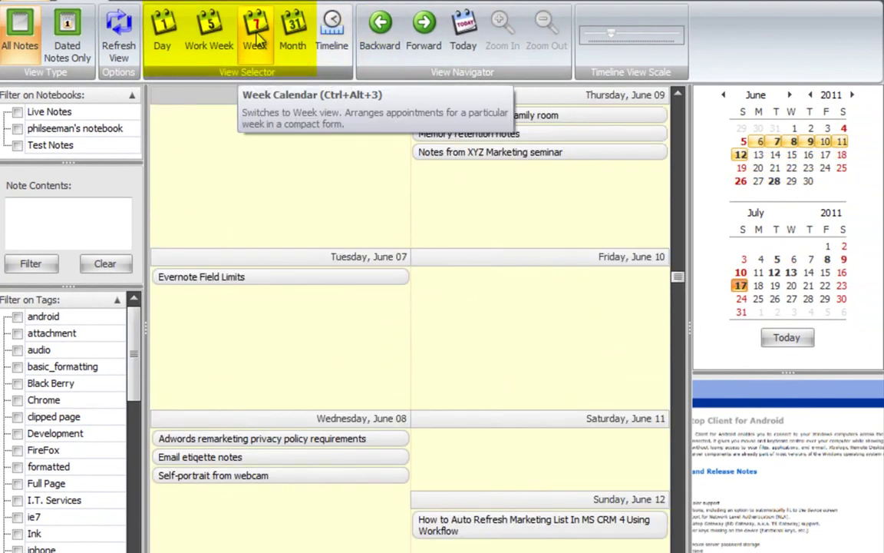
pyautogui.click(197, 38)
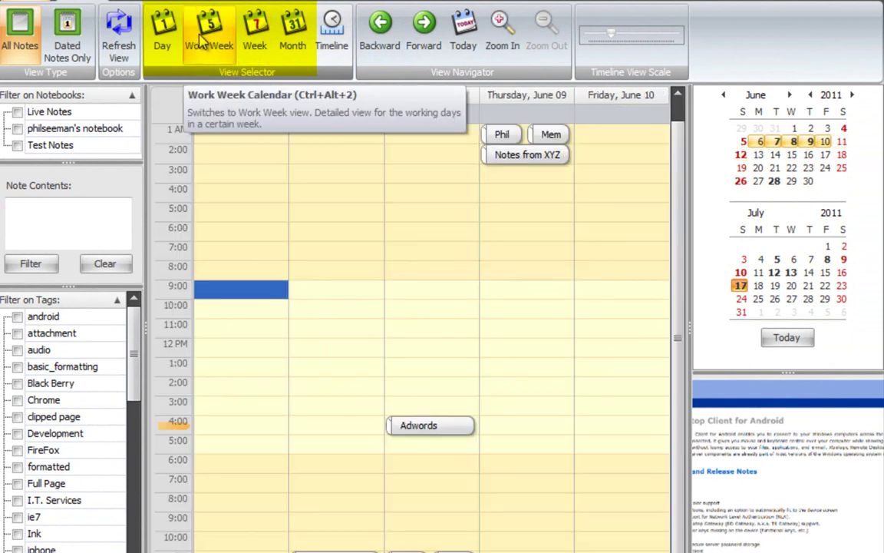
pyautogui.click(160, 51)
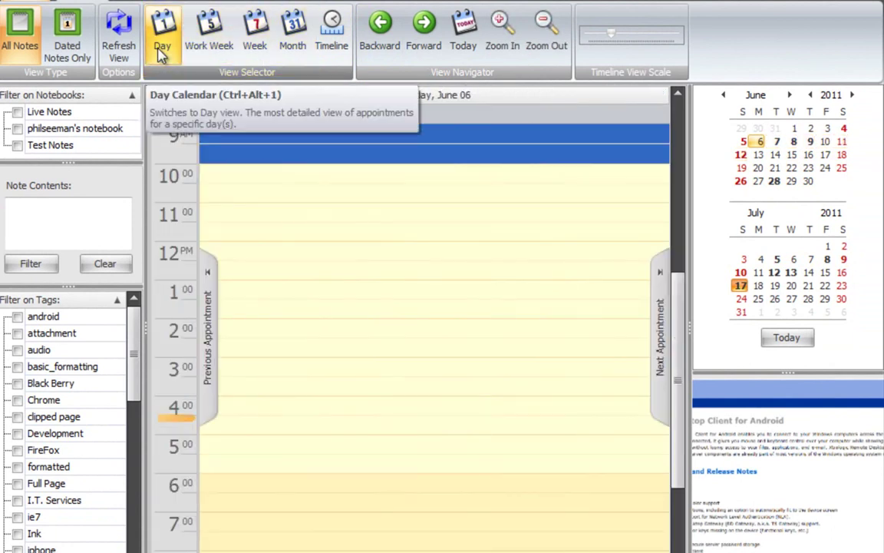
# - Move the Day view forward one day at a time to Friday, June 10, and back to June 8
pyautogui.click(429, 39)
pyautogui.click(430, 38)
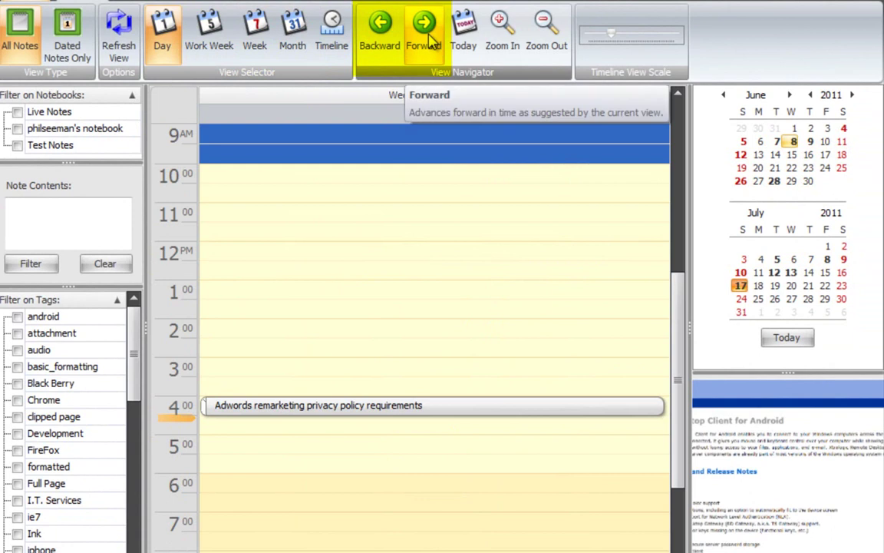
pyautogui.click(430, 39)
pyautogui.click(427, 39)
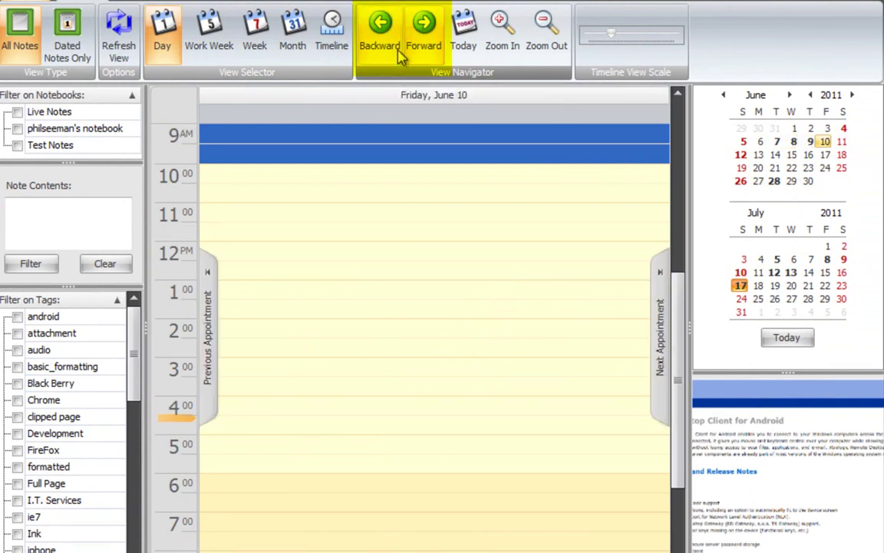
pyautogui.click(387, 51)
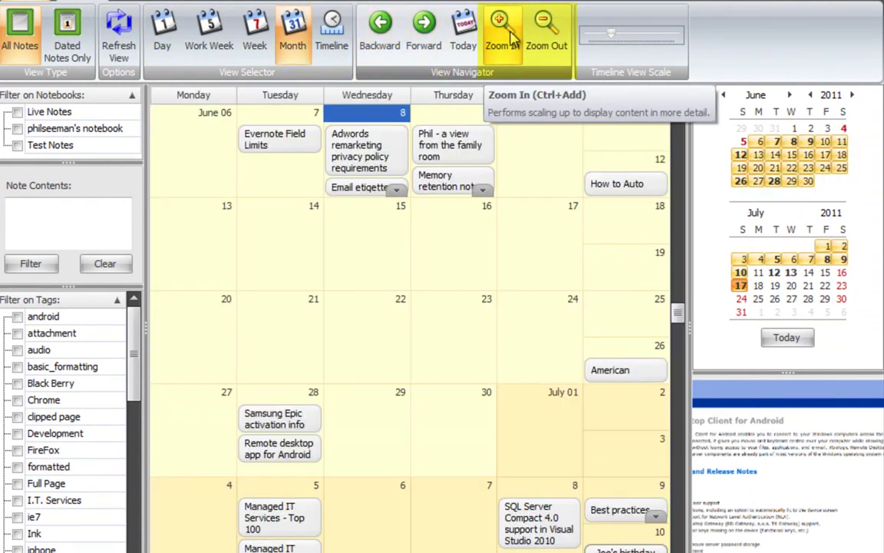
# - Zoom the Month view in by three levels and back out to its original scale
pyautogui.click(508, 42)
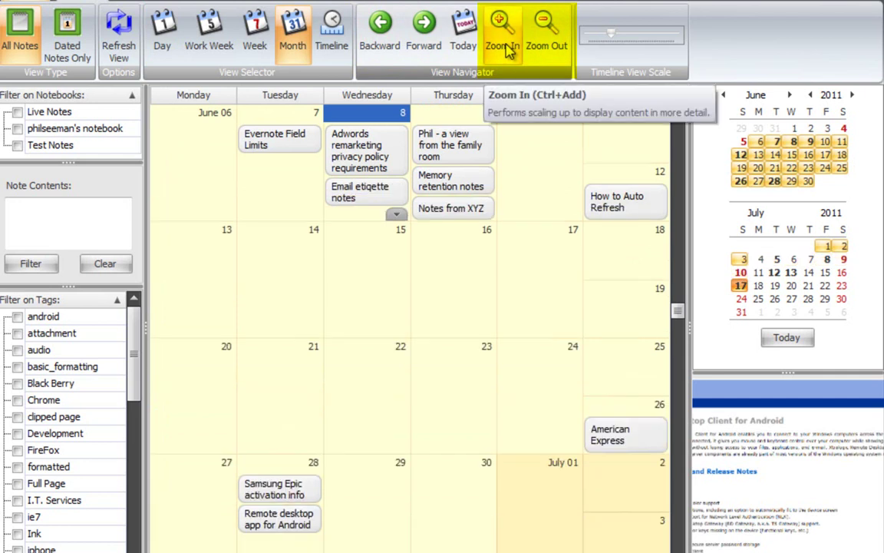
pyautogui.click(508, 48)
pyautogui.click(508, 47)
pyautogui.click(553, 50)
pyautogui.click(552, 51)
pyautogui.click(552, 51)
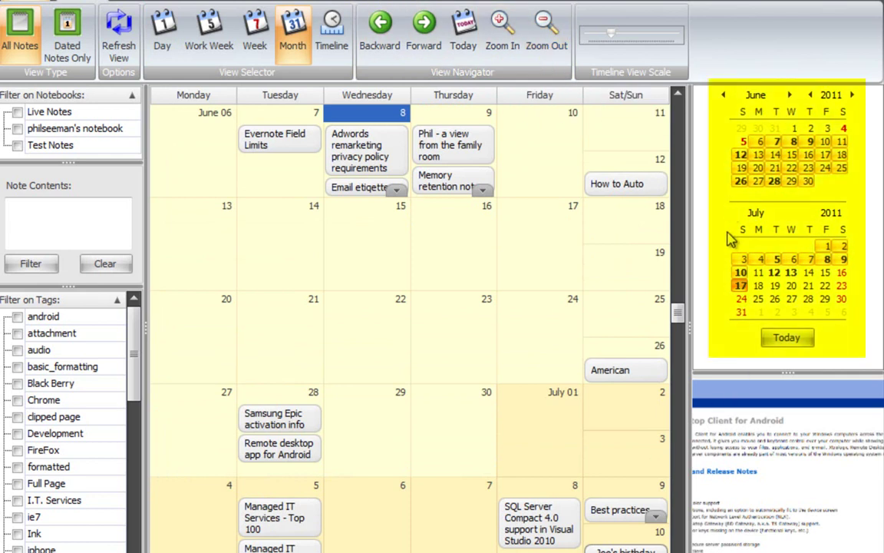
# - Jump to July 12, July 9, June 26, June 12 and June 5, 2011 in the date navigator
pyautogui.click(775, 272)
pyautogui.click(842, 261)
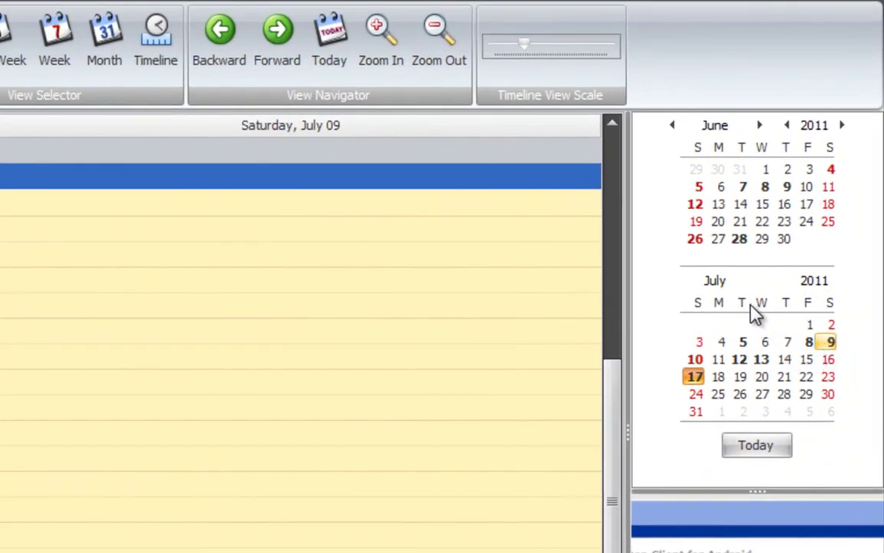
pyautogui.click(695, 240)
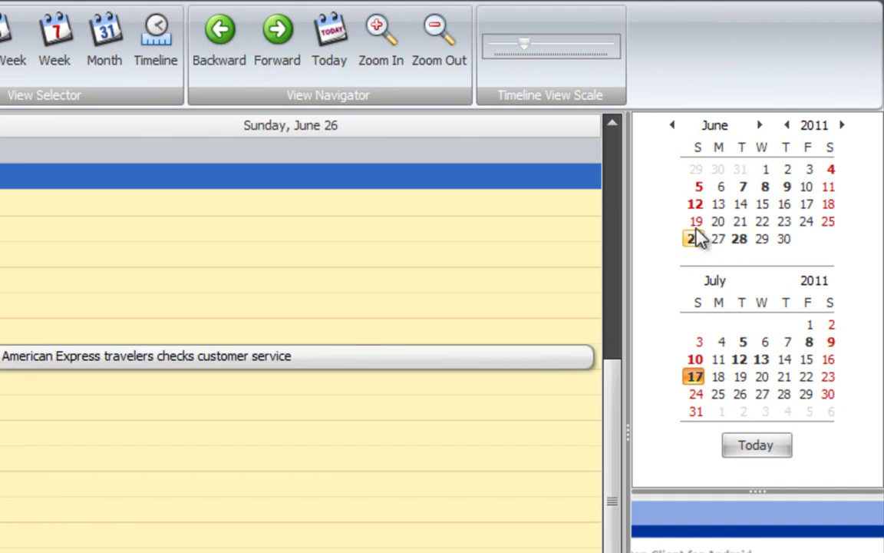
pyautogui.click(698, 202)
pyautogui.click(698, 188)
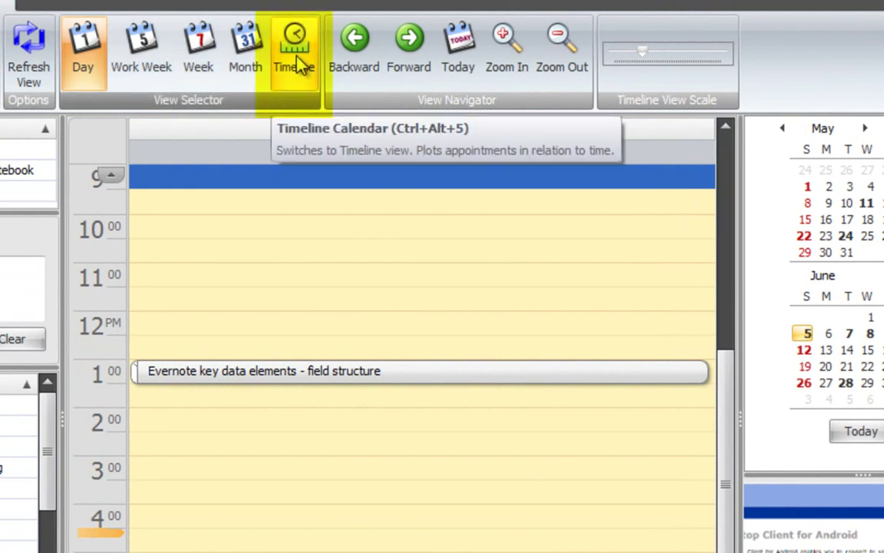
# - Switch to Timeline view, bring June 8 to 16, 2011 into range, and open the time scale caption options
pyautogui.click(297, 55)
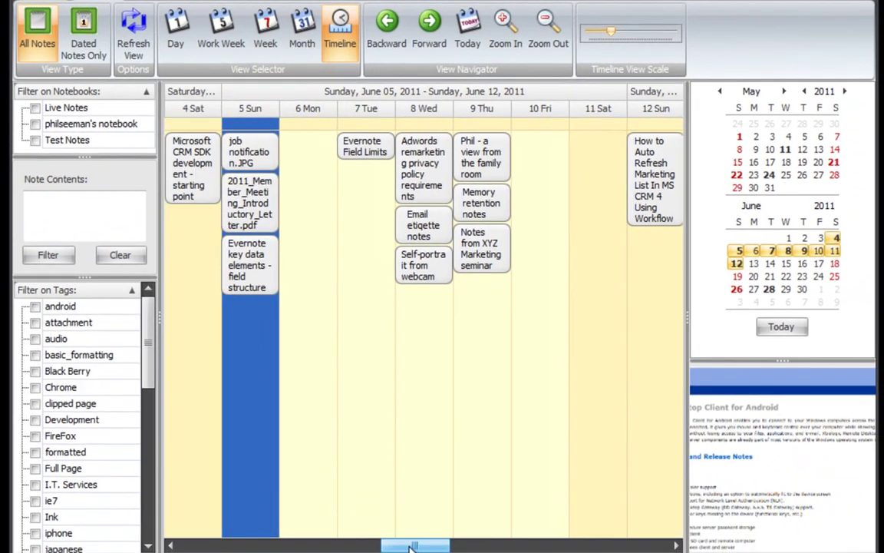
pyautogui.moveTo(414, 541); pyautogui.dragTo(445, 544)
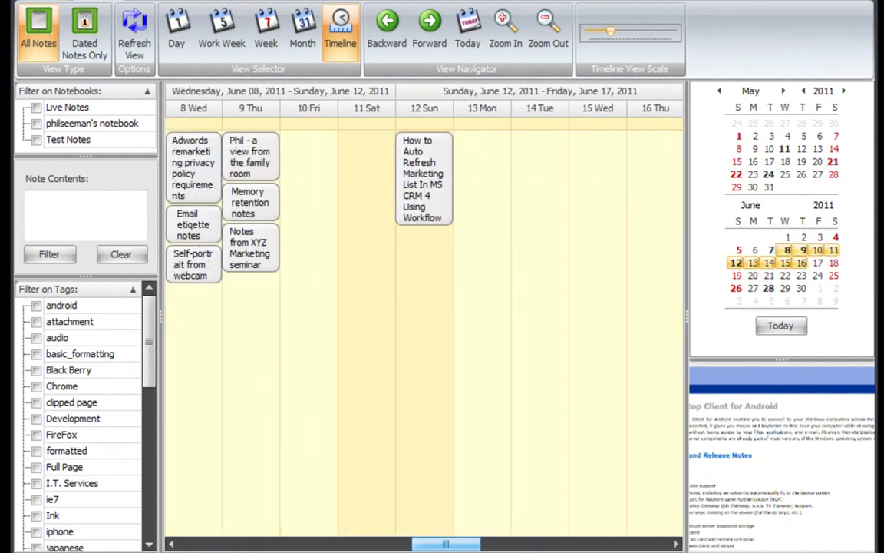
pyautogui.rightClick(377, 317)
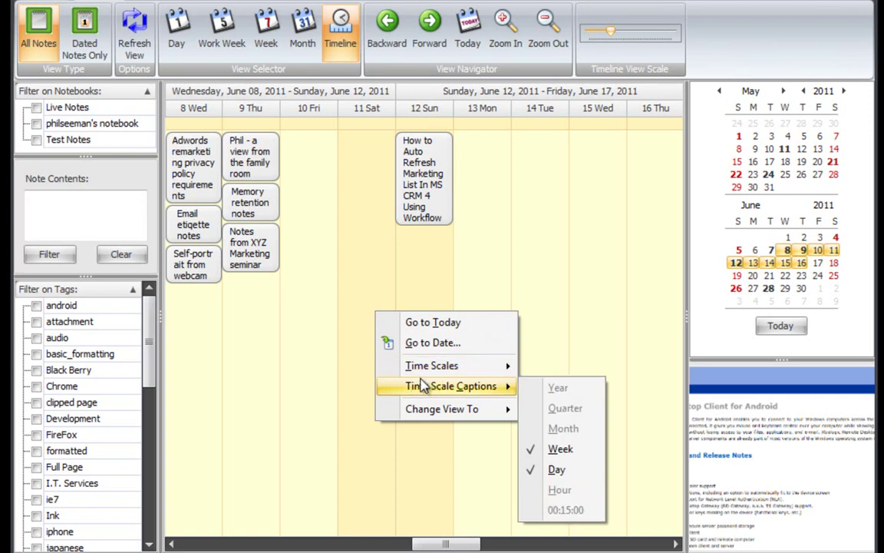
# - Zoom the timeline in to hourly detail and out to months and quarters, and widen its columns with a larger view scale
pyautogui.click(516, 42)
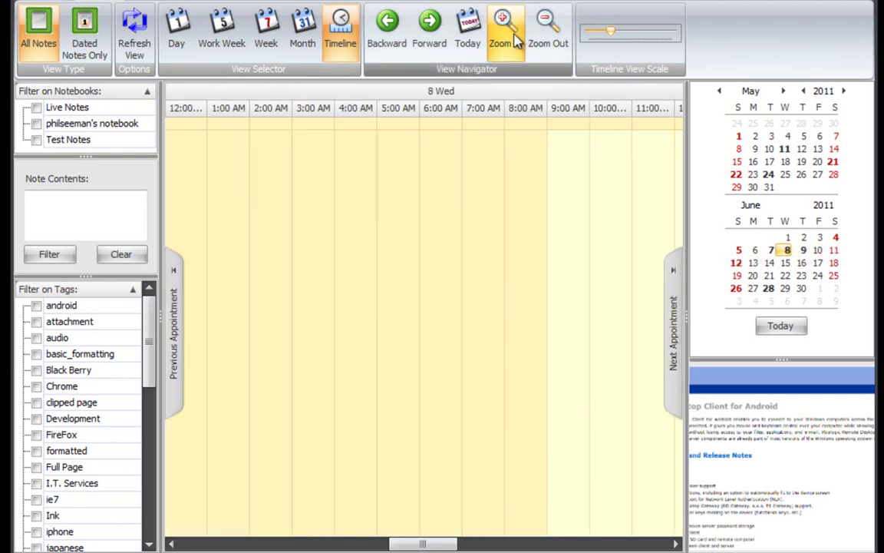
pyautogui.click(515, 42)
pyautogui.click(551, 52)
pyautogui.click(551, 53)
pyautogui.click(551, 51)
pyautogui.click(553, 52)
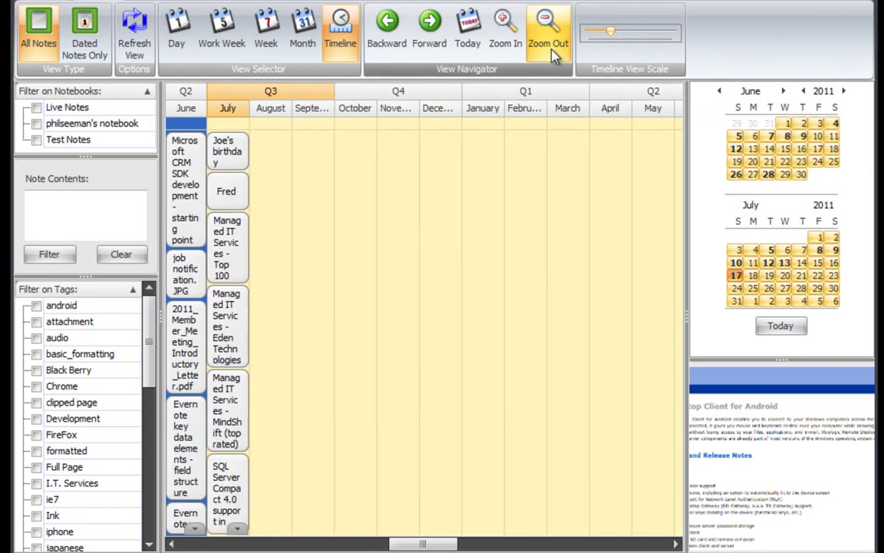
pyautogui.moveTo(612, 40); pyautogui.dragTo(652, 44)
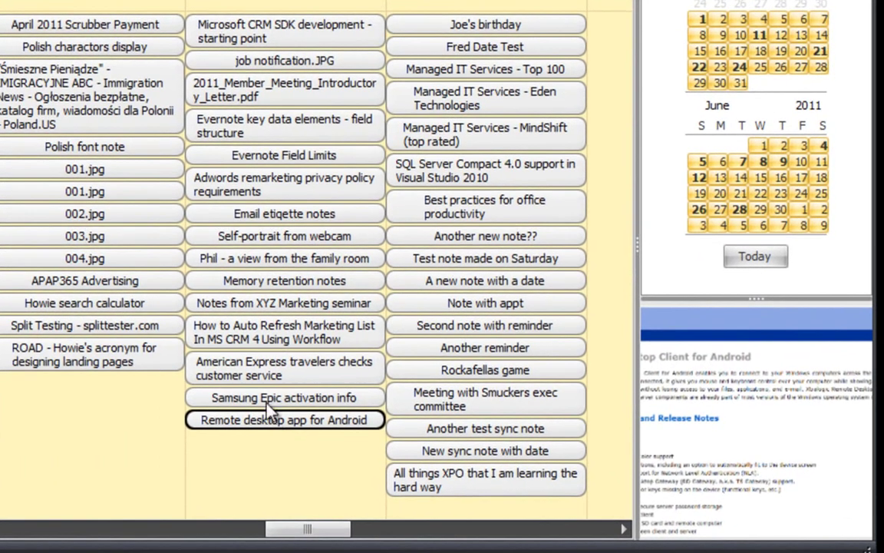
# - Preview the June notes Samsung Epic activation info, American Express travelers checks customer service, and How to Auto Refresh Marketing List
pyautogui.press('Up')
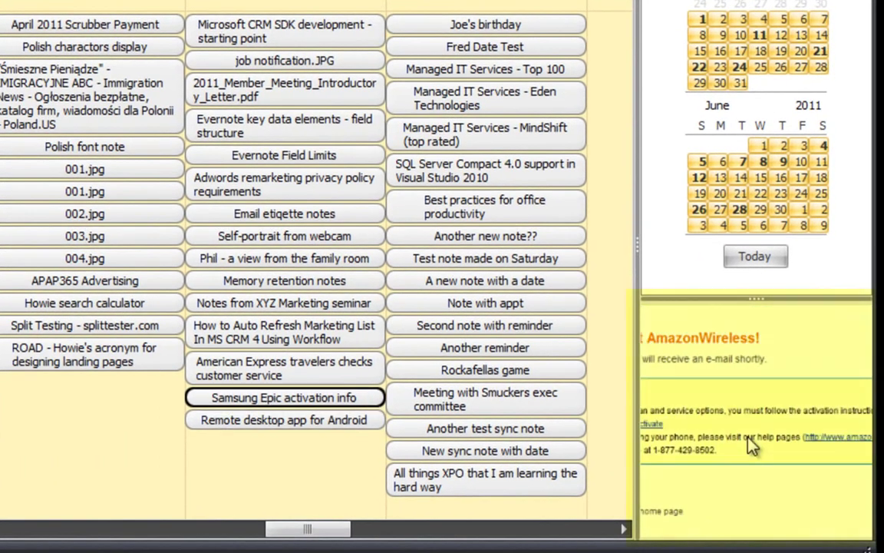
pyautogui.click(287, 361)
pyautogui.click(286, 335)
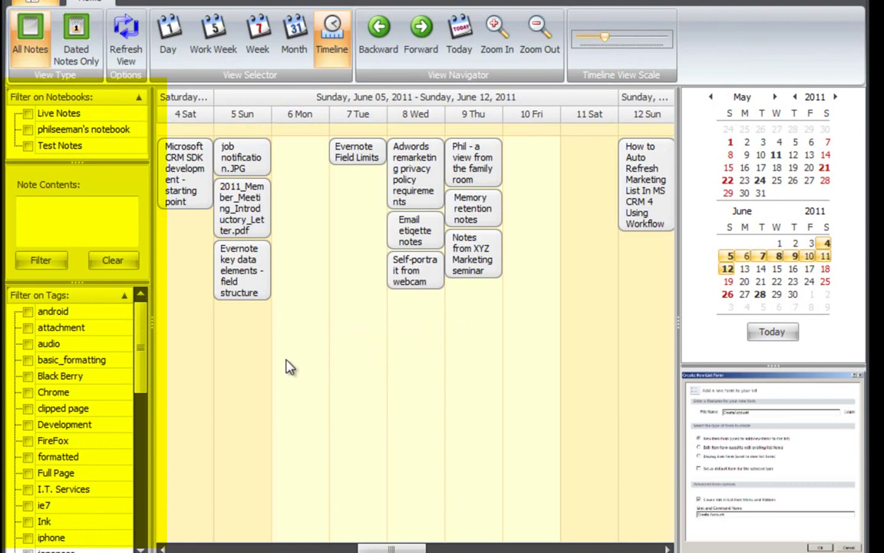
# - Filter the timeline on the Live Notes and Test Notes notebooks, and remove both notebook filters
pyautogui.click(27, 114)
pyautogui.click(28, 145)
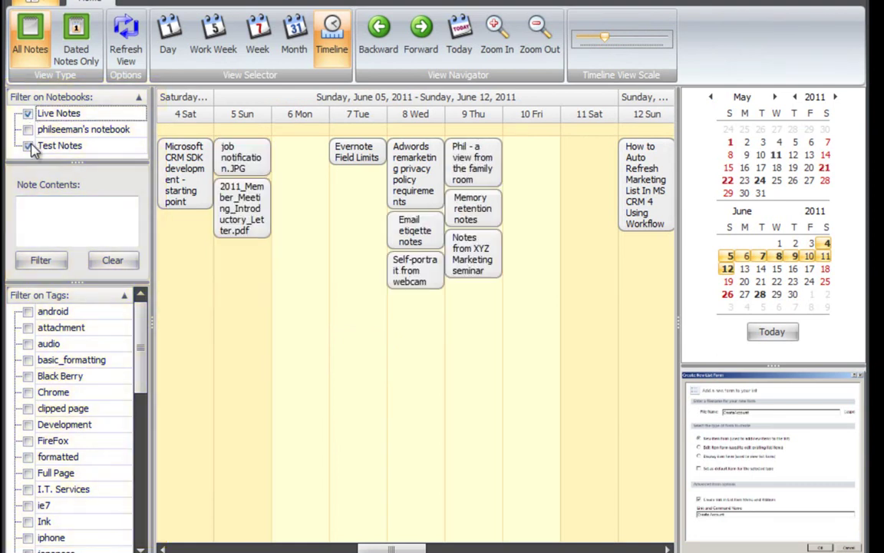
pyautogui.click(28, 115)
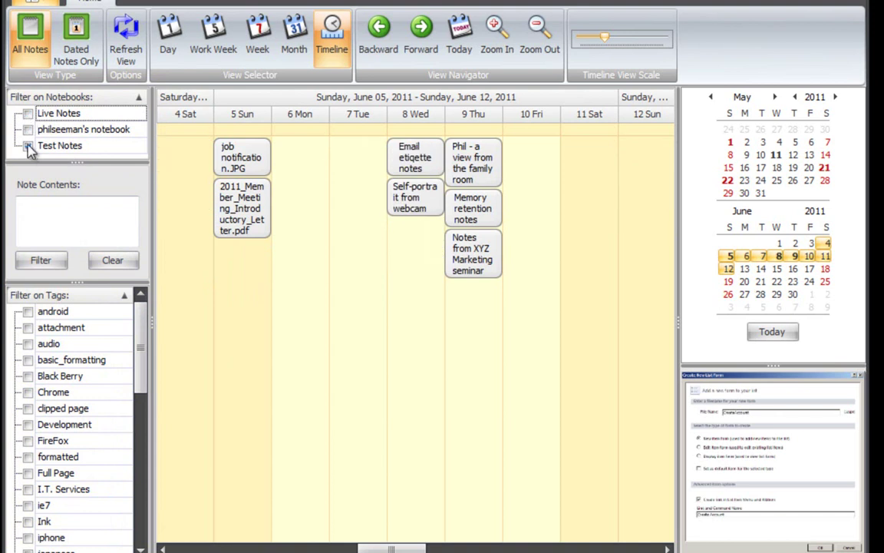
pyautogui.click(27, 145)
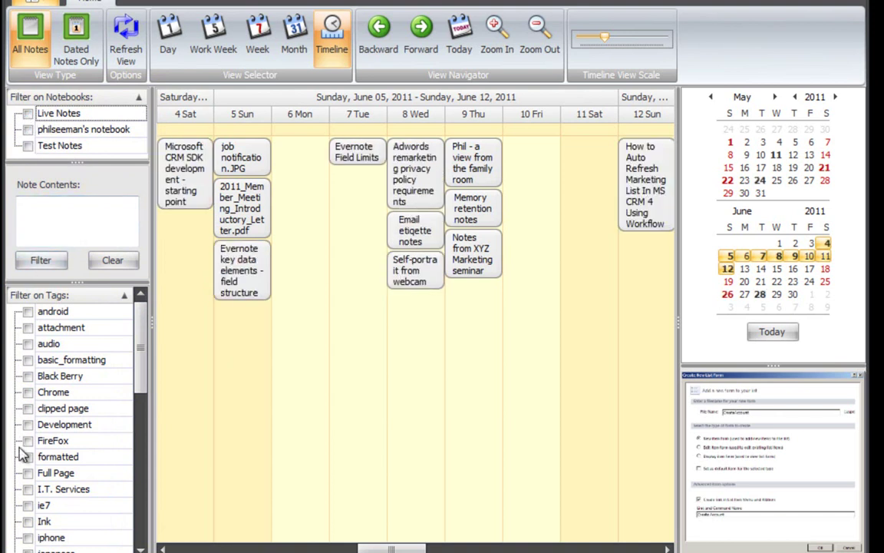
# - Filter the timeline on the I.T. Services and Development tags, and remove both tag filters
pyautogui.click(28, 491)
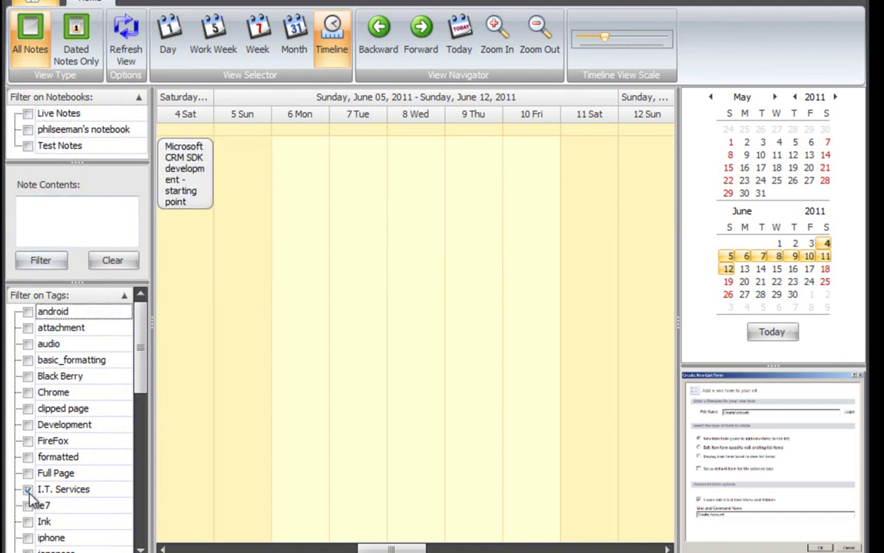
pyautogui.click(28, 425)
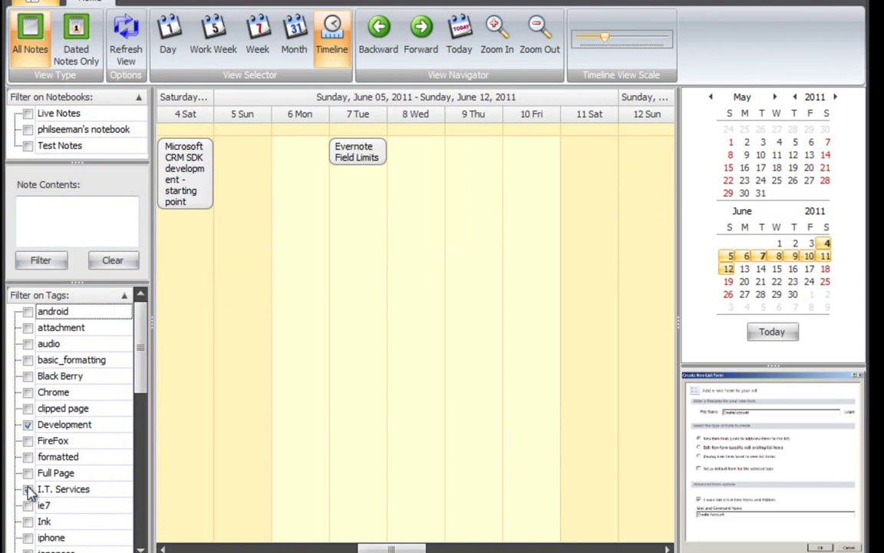
pyautogui.click(28, 424)
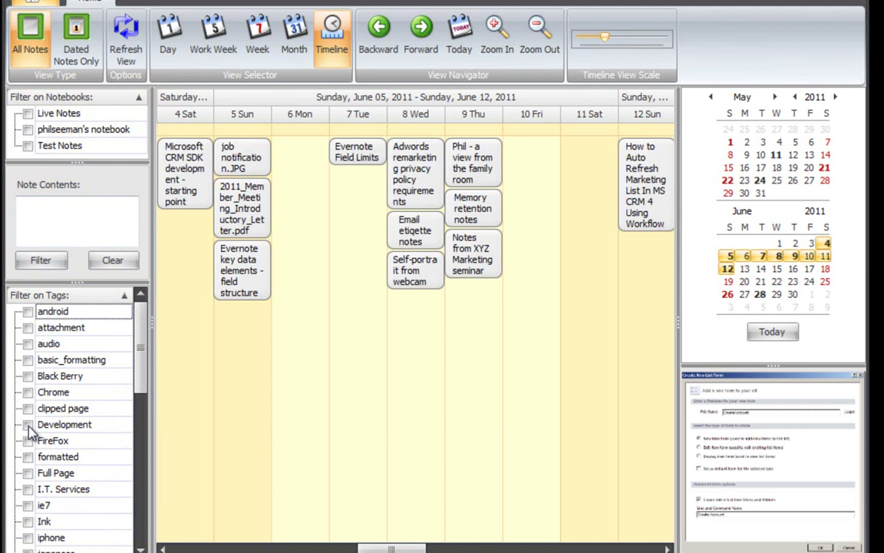
# - Filter the notes on the content text "evernote" and clear that filter
pyautogui.click(51, 214)
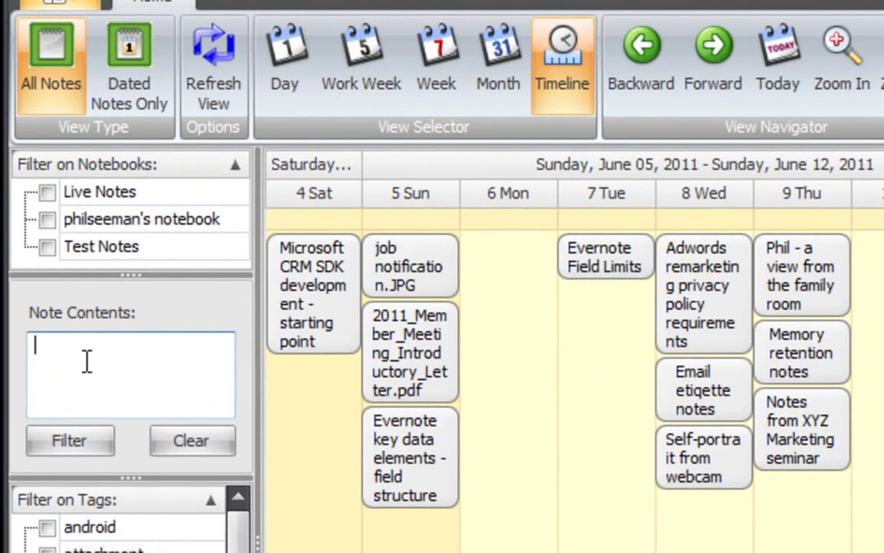
pyautogui.write('evernote')
pyautogui.click(83, 444)
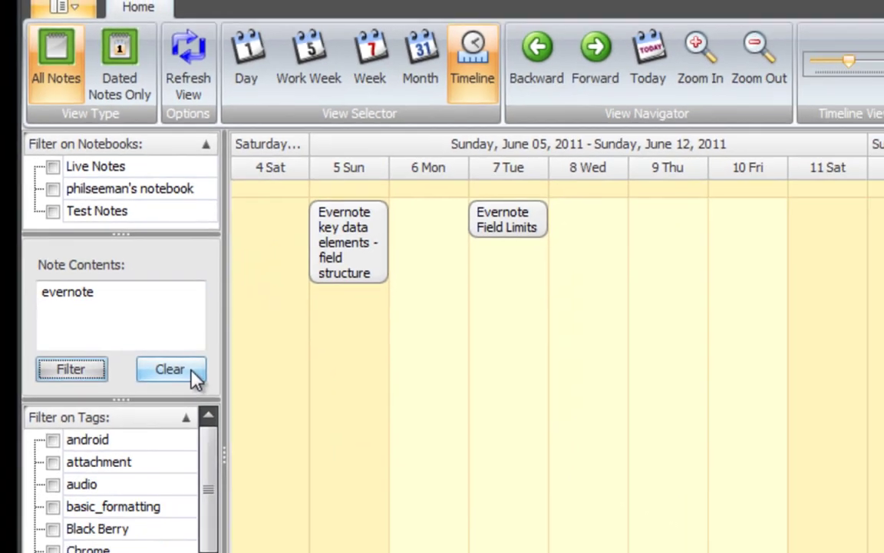
pyautogui.click(191, 441)
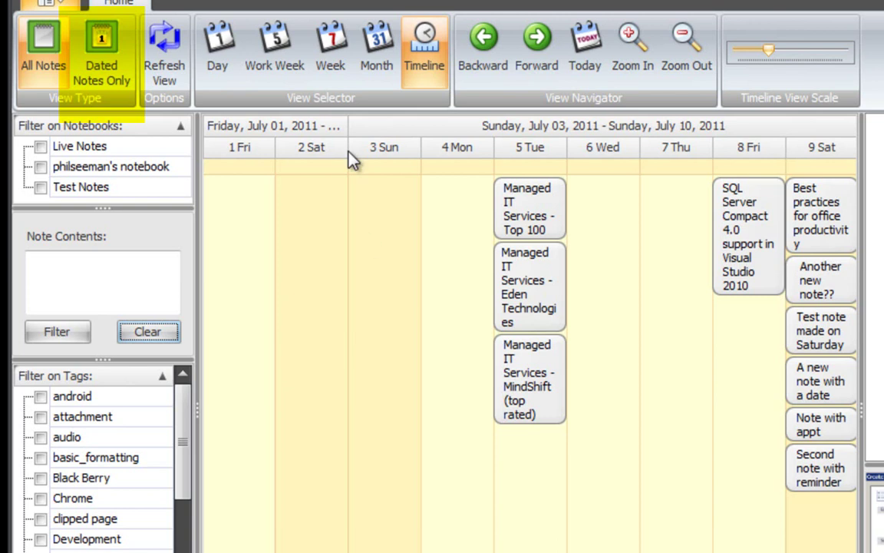
# - Limit the timeline to dated notes only and open the "Meeting with Smuckers exec committee" note on July 2
pyautogui.click(118, 59)
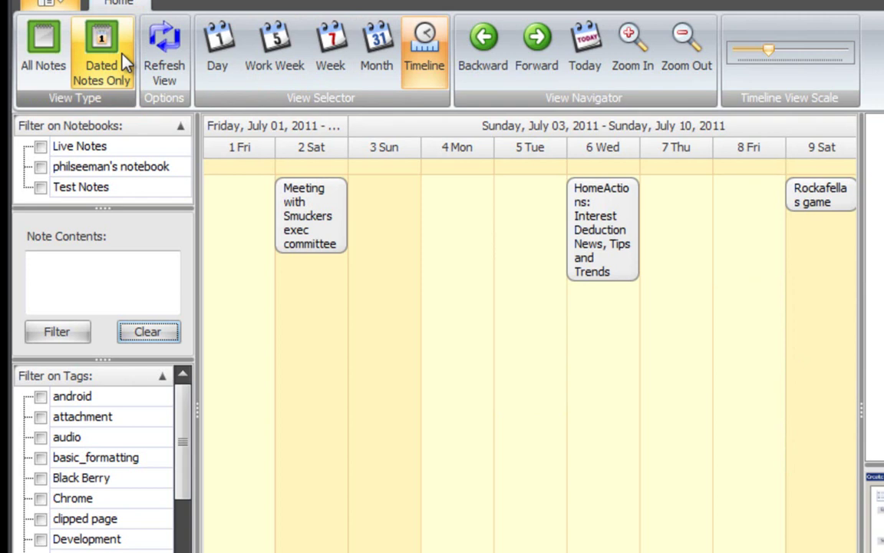
pyautogui.doubleClick(315, 229)
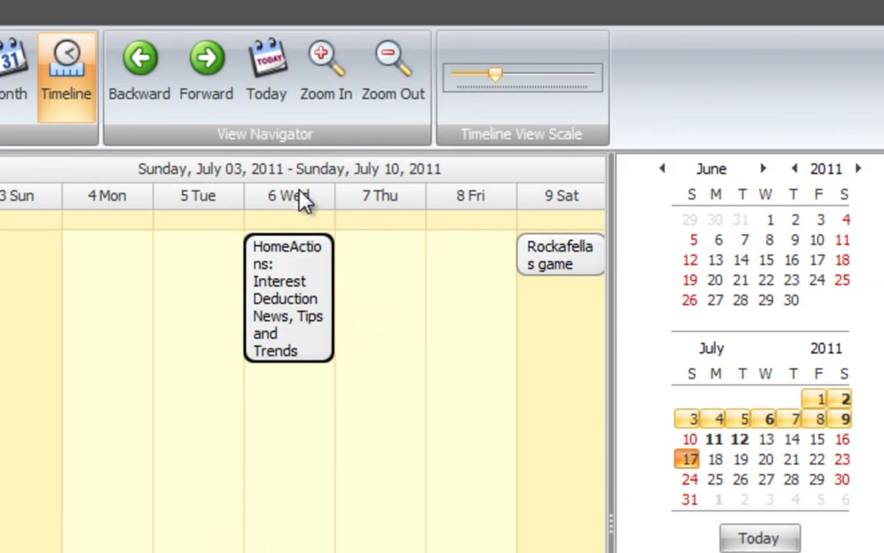
pyautogui.click(277, 473)
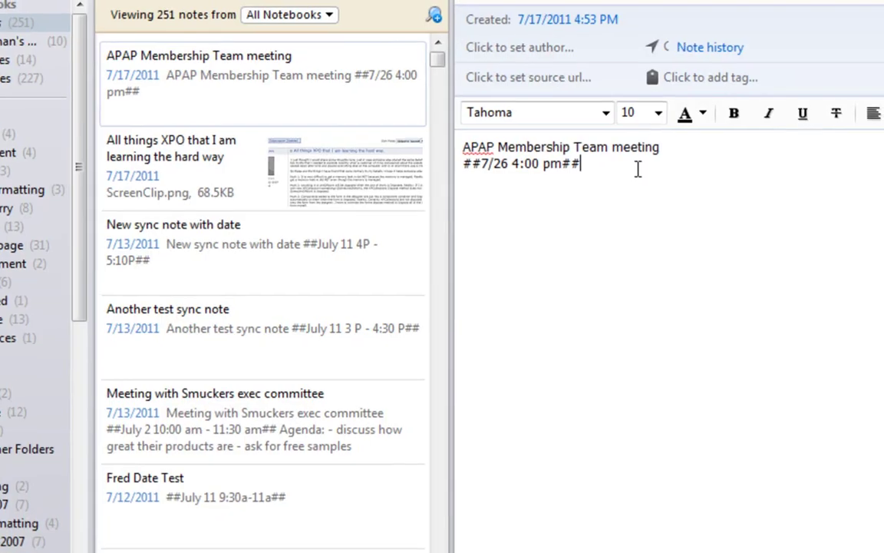
pyautogui.write('@')
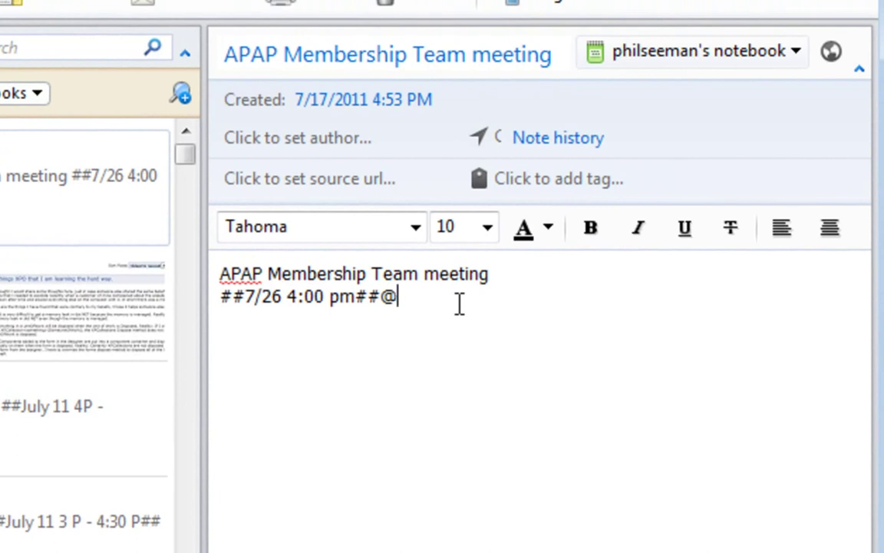
pyautogui.write('60')
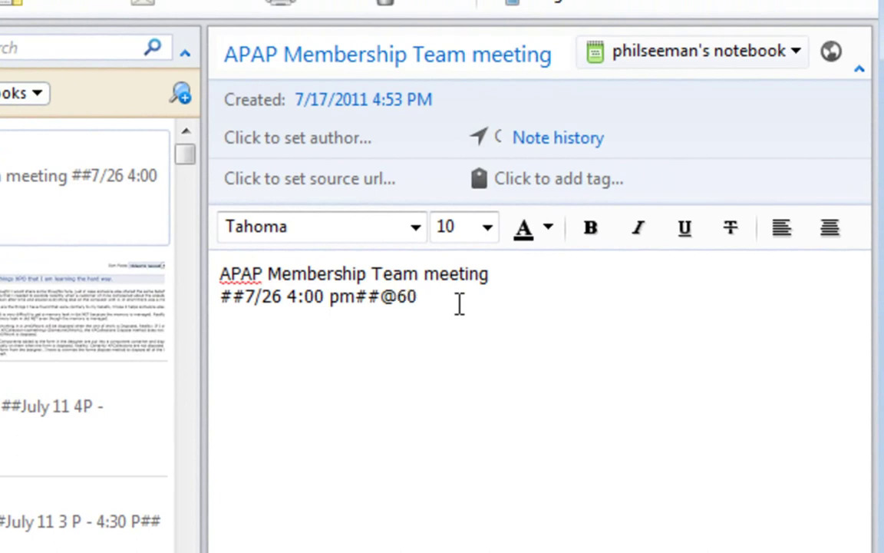